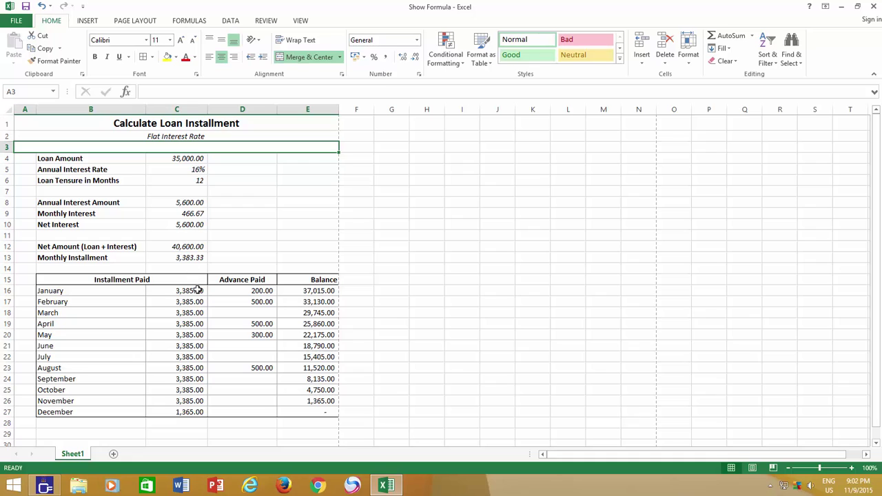
Step: Inspect the formulas behind the monthly installment, net amount and net interest cells
click(189, 255)
click(187, 247)
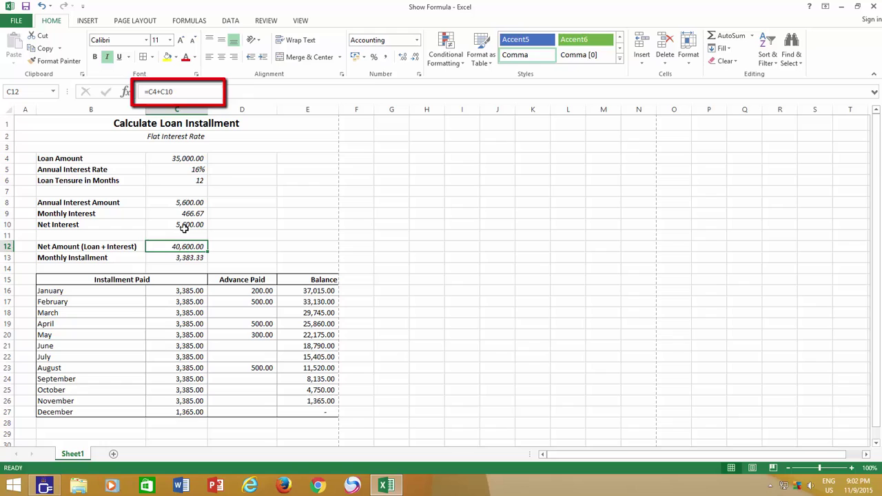
click(185, 228)
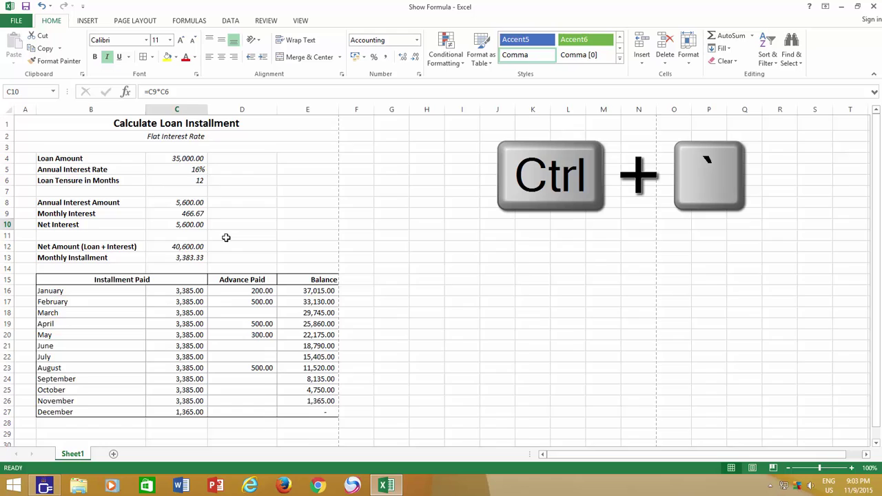
Step: Toggle Show Formulas with Ctrl+` off and back on, leaving cell formulas displayed
key(ctrl+grave)
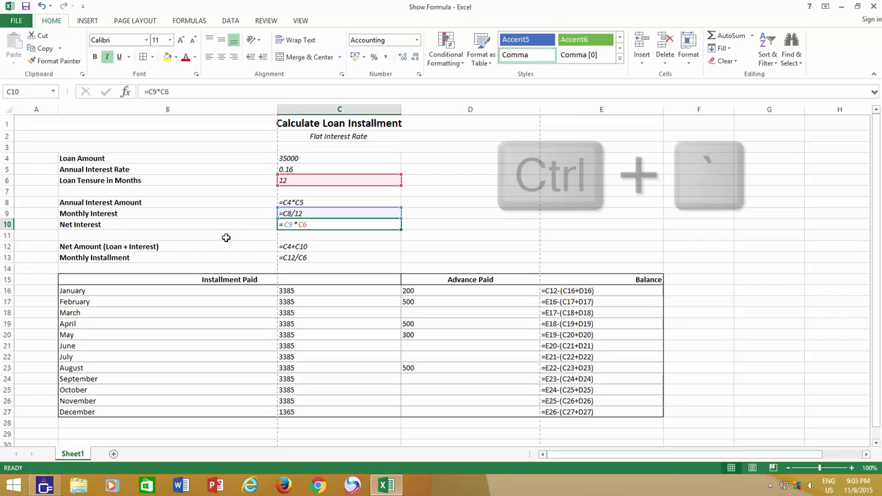
key(ctrl+grave)
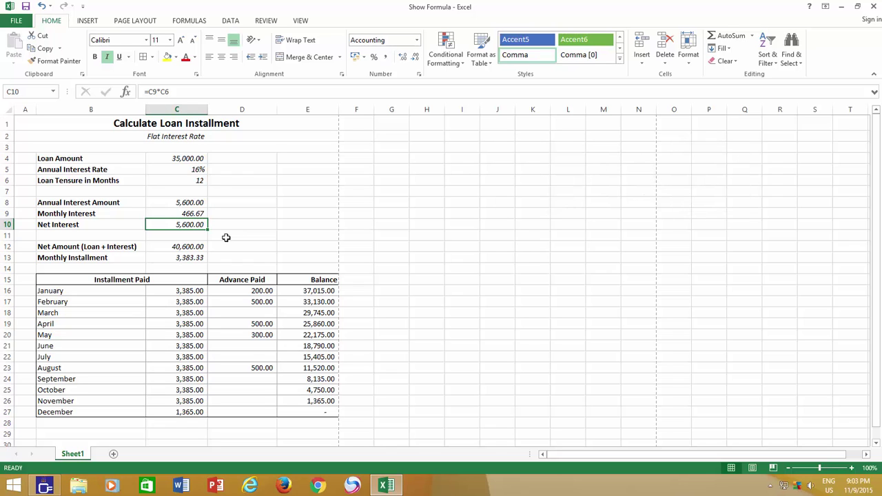
key(ctrl+grave)
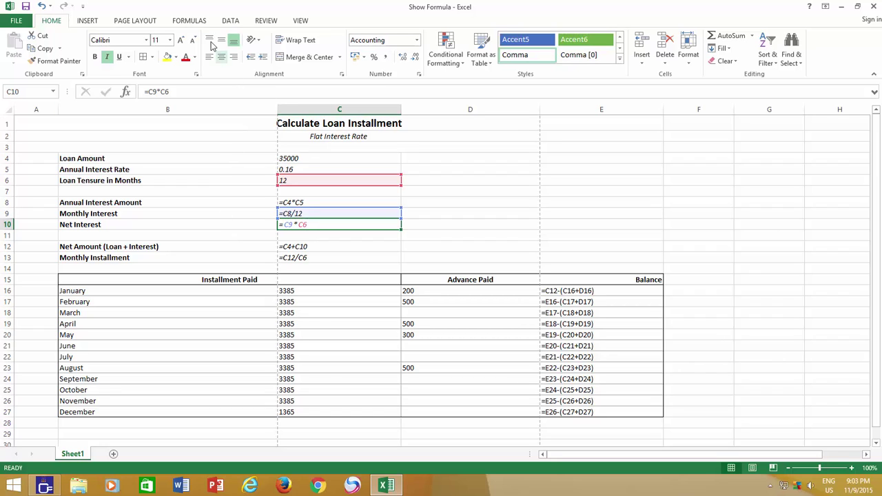
Step: On the Formulas tab, toggle Show Formulas repeatedly, leaving formulas displayed
click(199, 22)
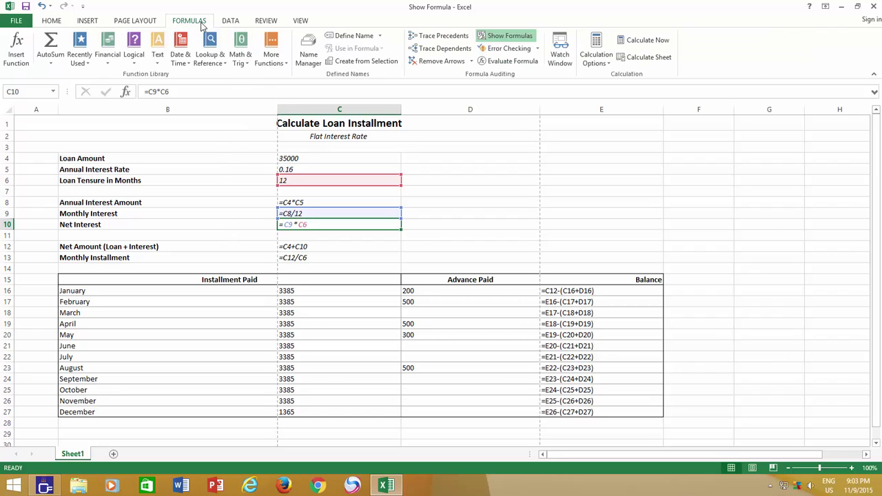
click(484, 39)
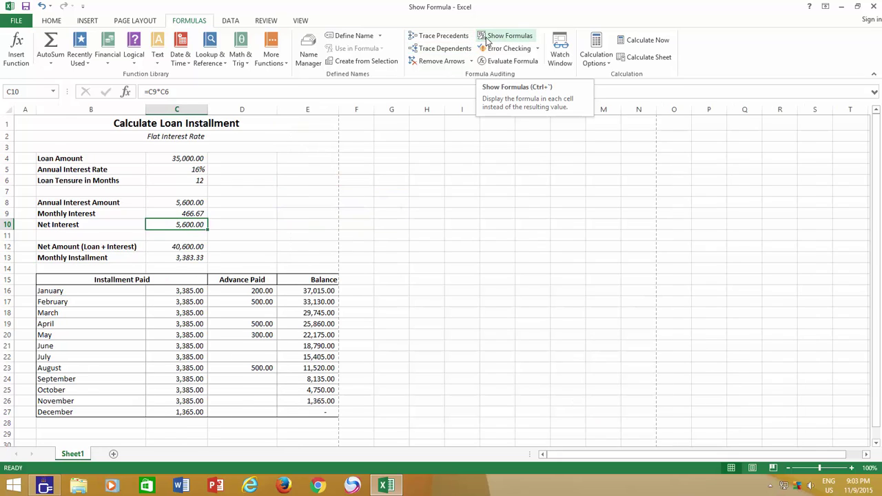
click(486, 37)
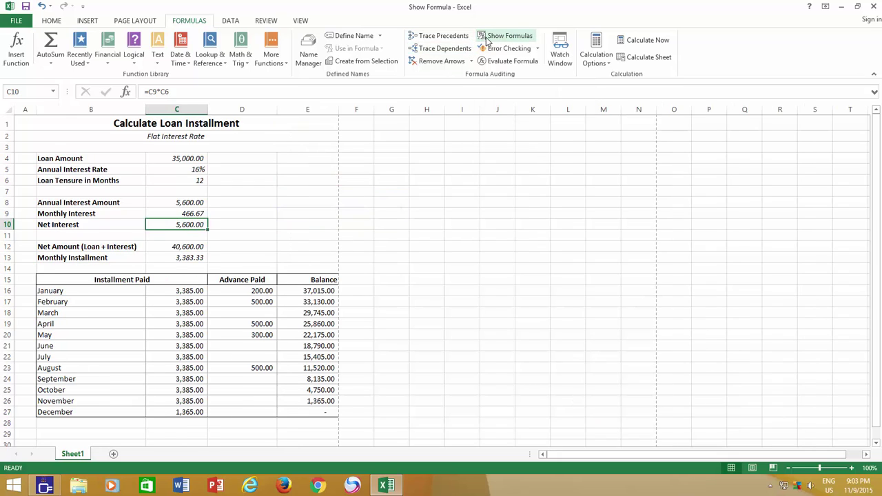
click(486, 37)
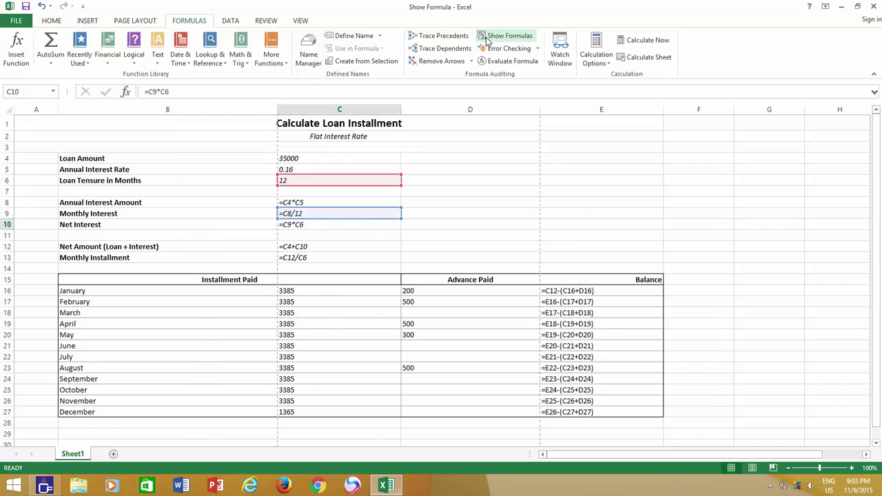
click(486, 37)
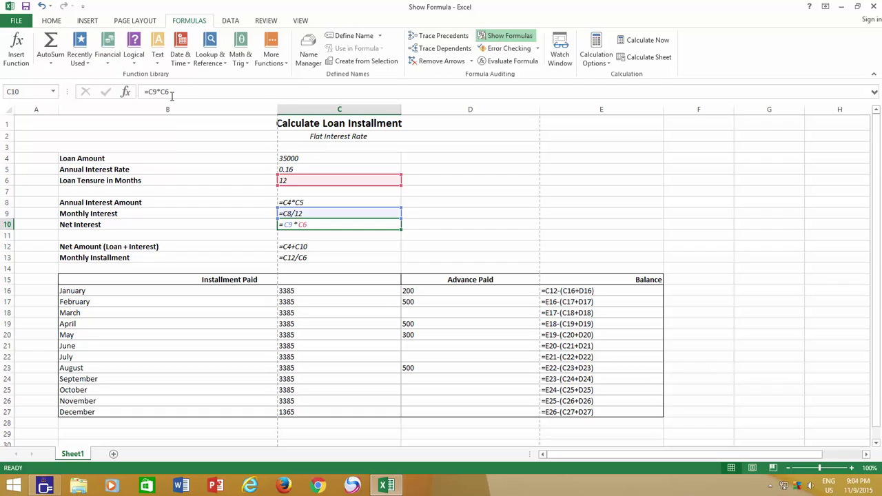
Step: Turn on printing of row and column headings and confirm it in the print preview
click(138, 20)
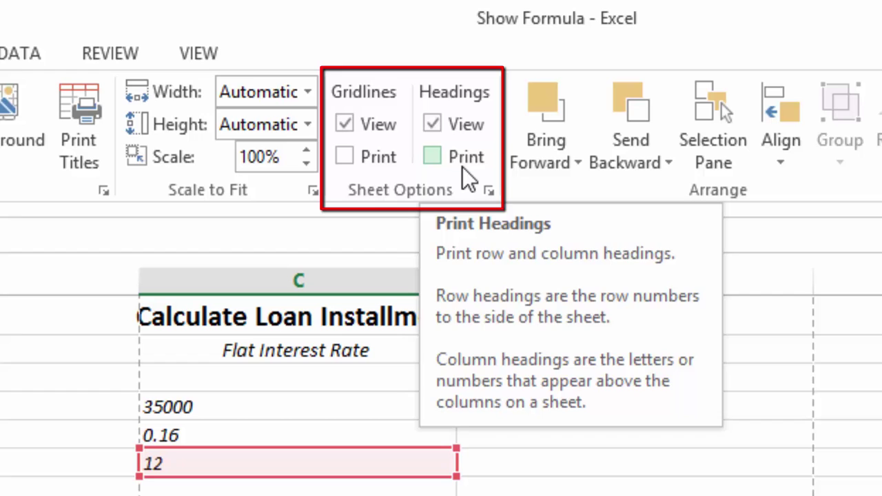
click(463, 167)
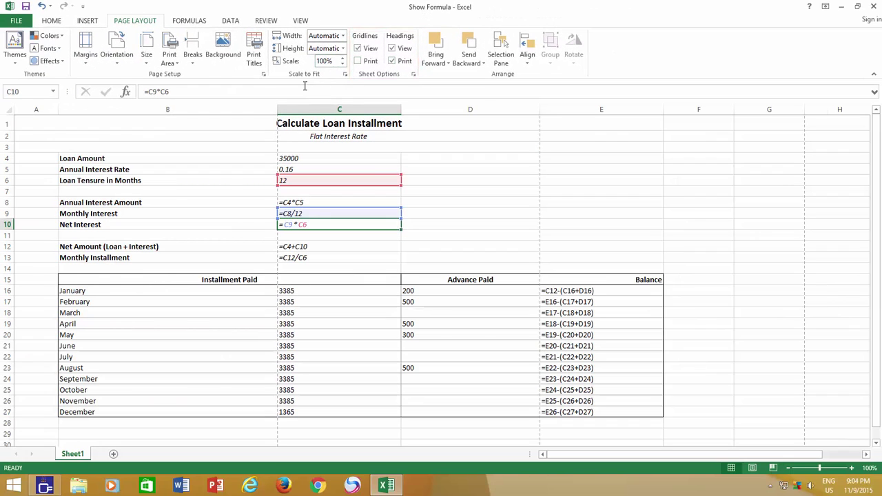
click(15, 20)
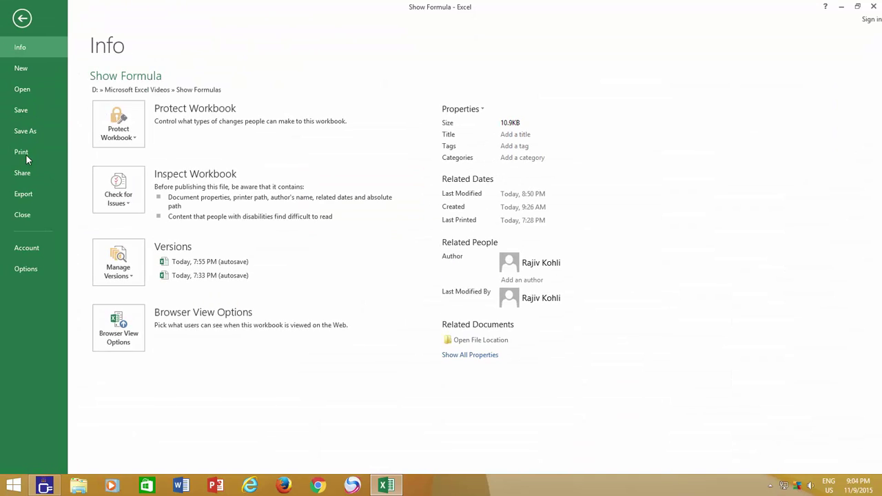
click(25, 154)
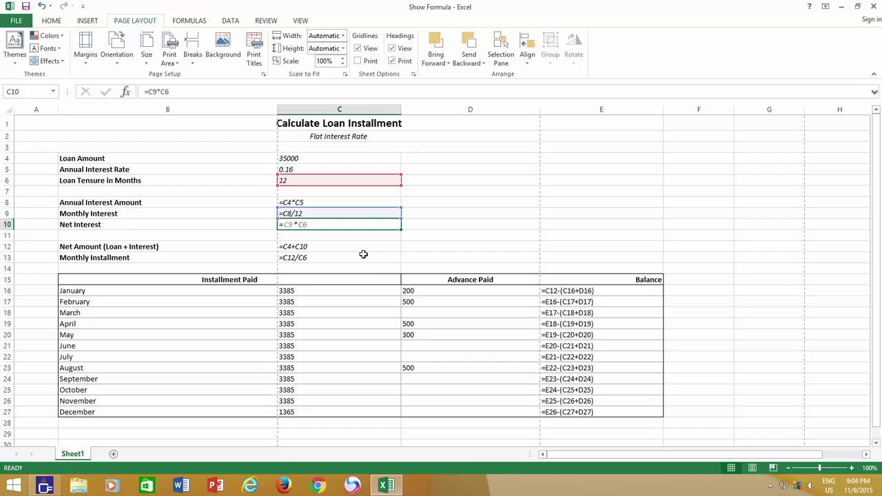
Step: Set the page to landscape orientation with narrow margins, keeping formulas shown
key(ctrl+grave)
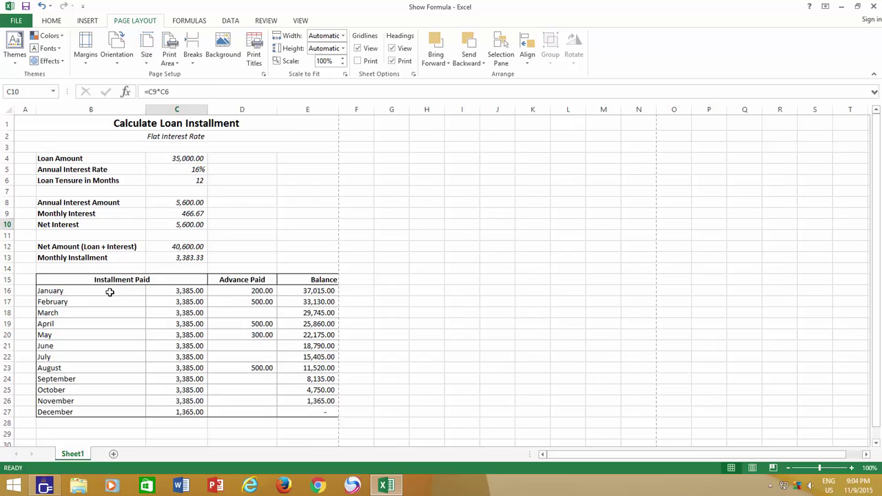
key(ctrl+grave)
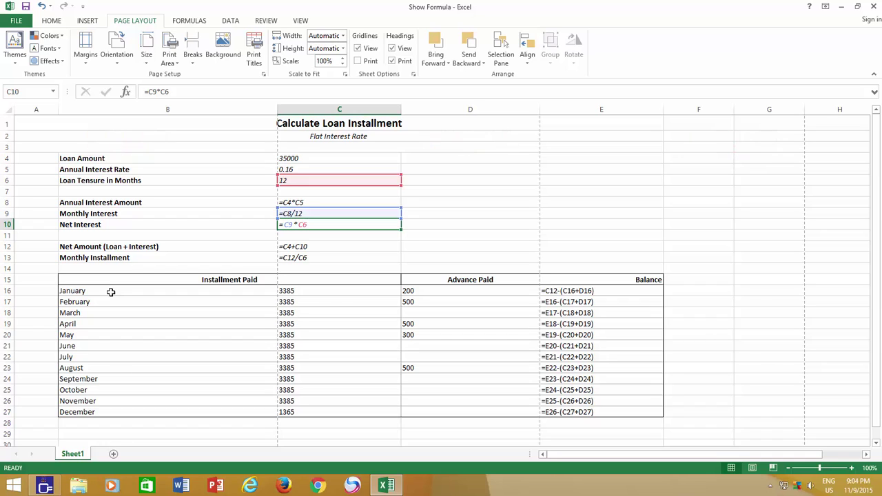
click(117, 54)
click(134, 104)
click(86, 50)
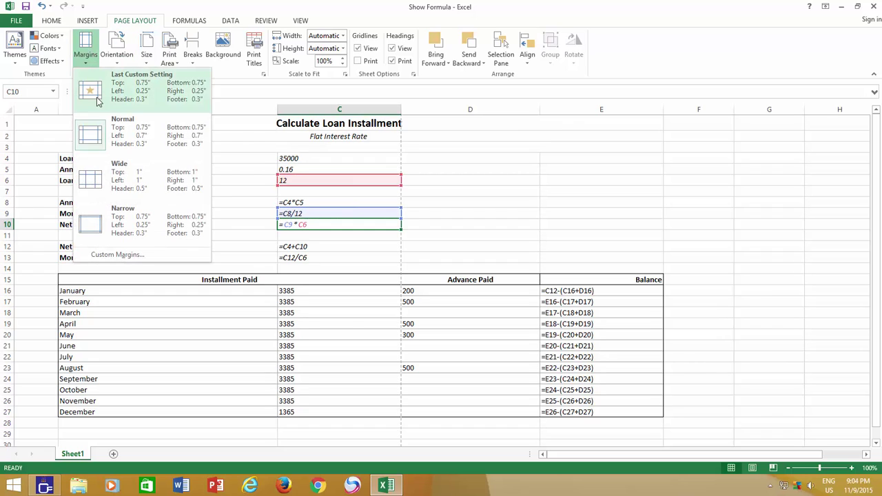
click(125, 215)
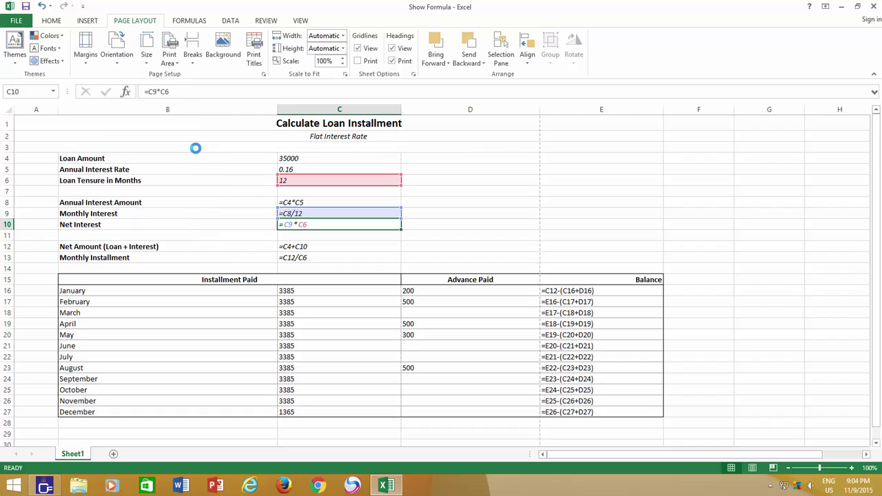
Step: Scale the sheet to fit 1 page wide and 1 page tall
click(343, 37)
click(341, 59)
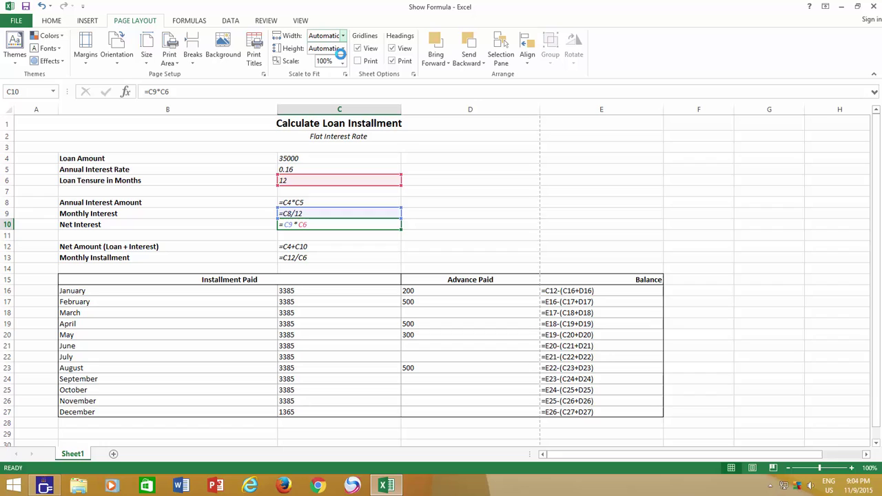
click(342, 49)
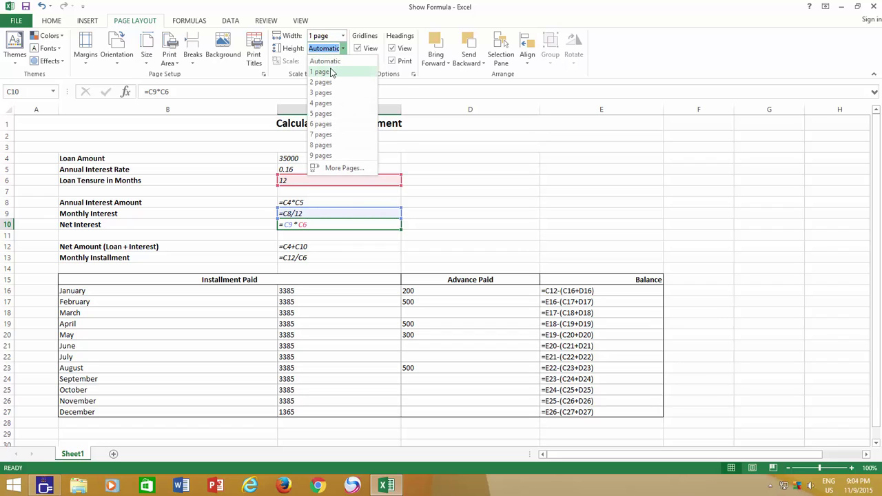
click(321, 72)
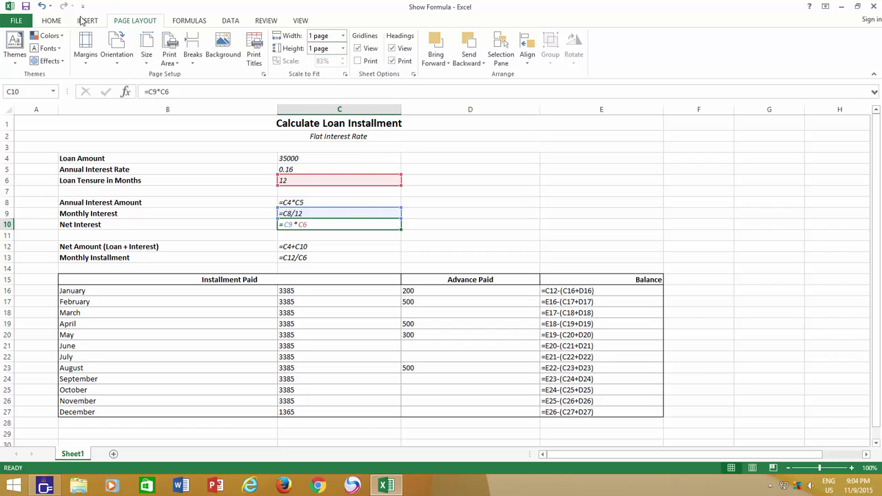
click(5, 23)
Step: Show the print preview of the one-page landscape formula sheet
click(36, 152)
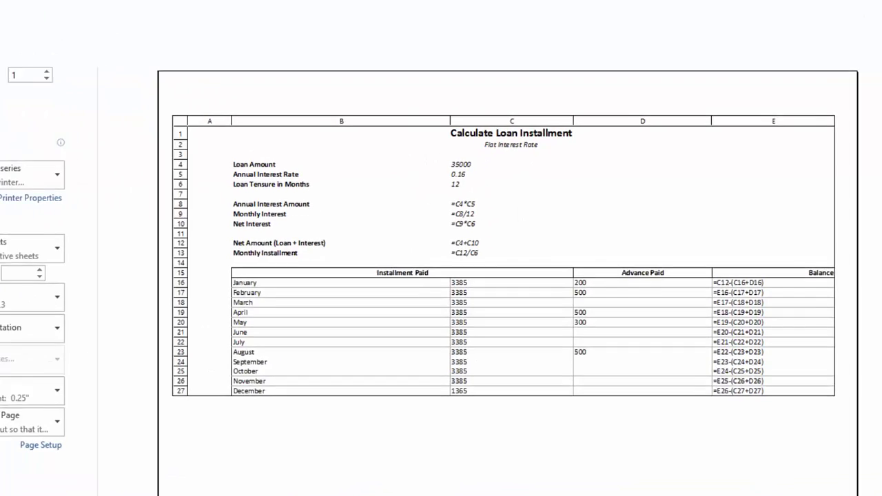